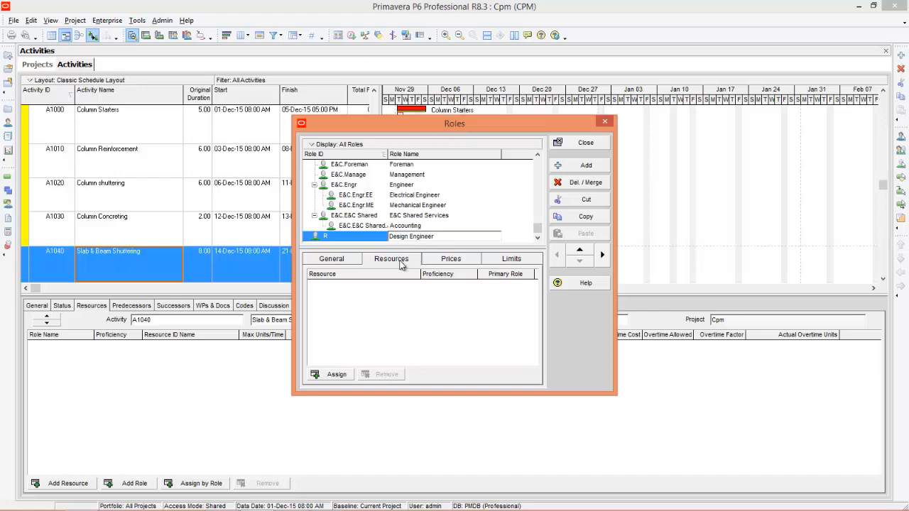
Set the role ID of the Design Engineer role to DE-Civil.
click(332, 238)
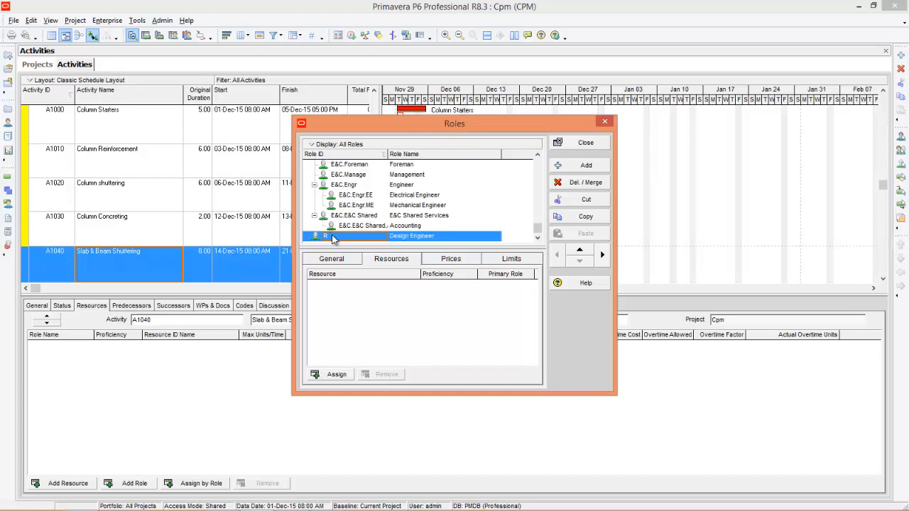
text(DE)
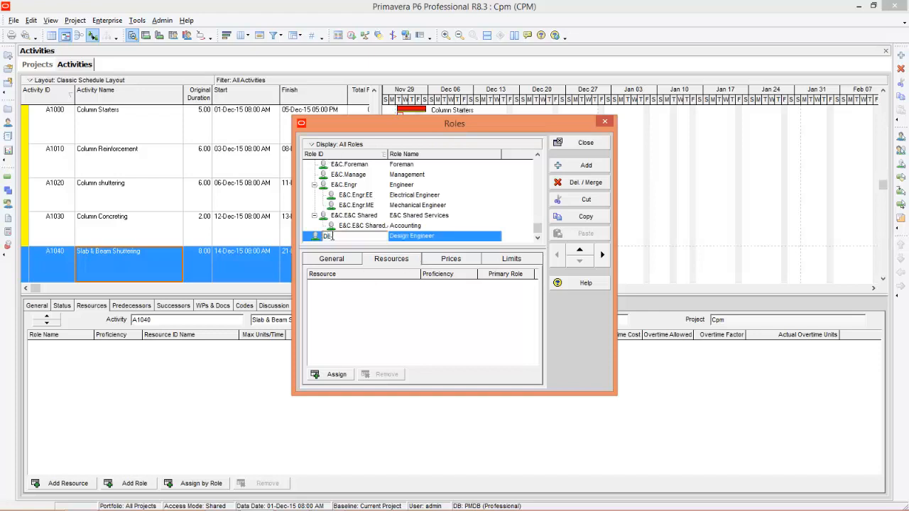
text(-Civil)
click(406, 238)
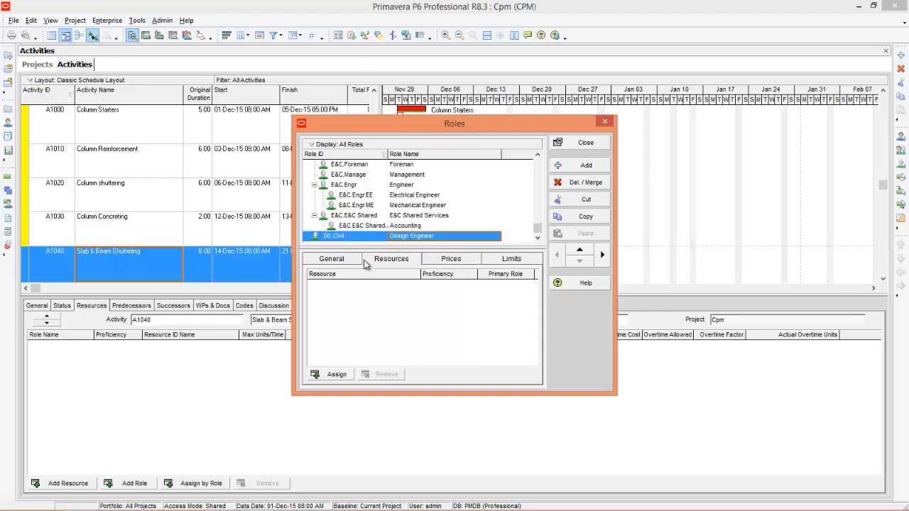
Set the DE-Civil role's first Price / Unit rate to 10000/m.
click(439, 263)
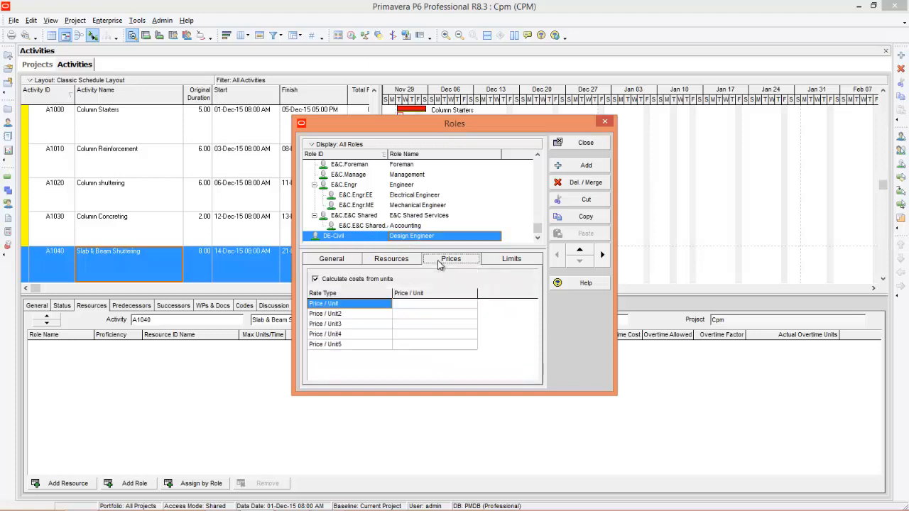
click(423, 308)
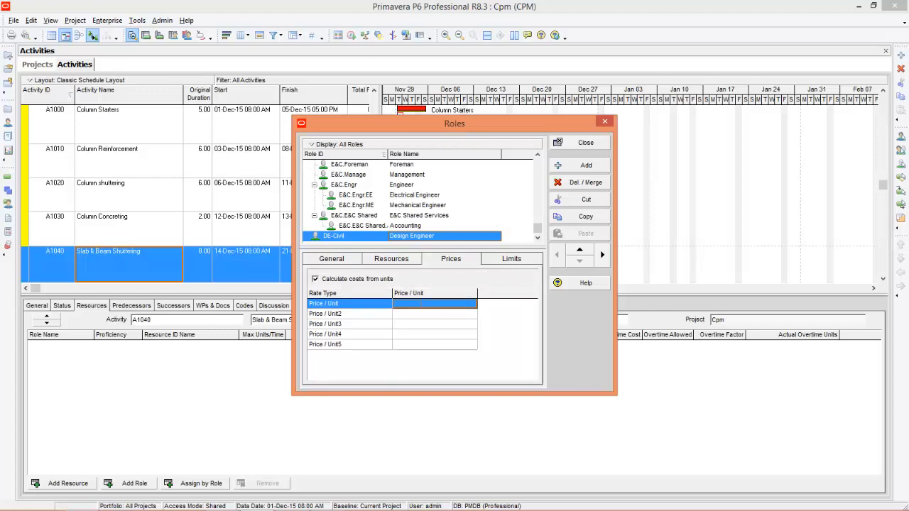
text(10000/m)
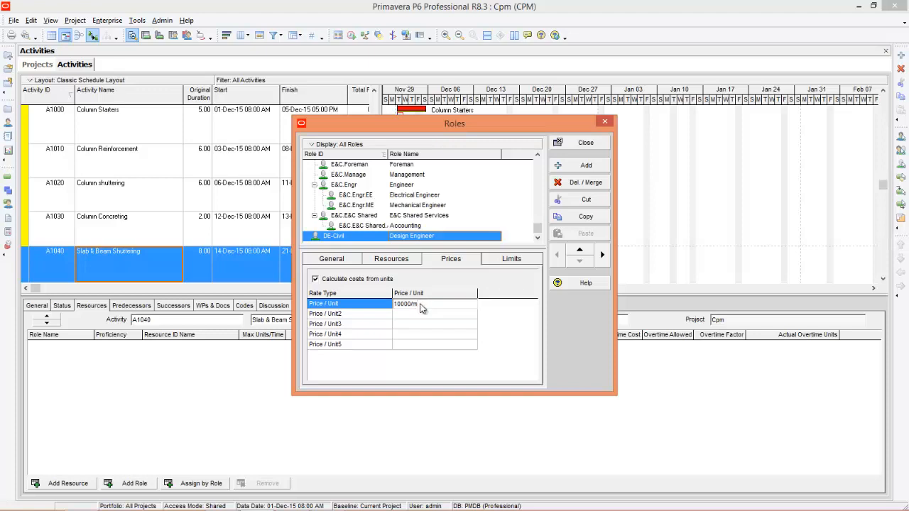
key(Return)
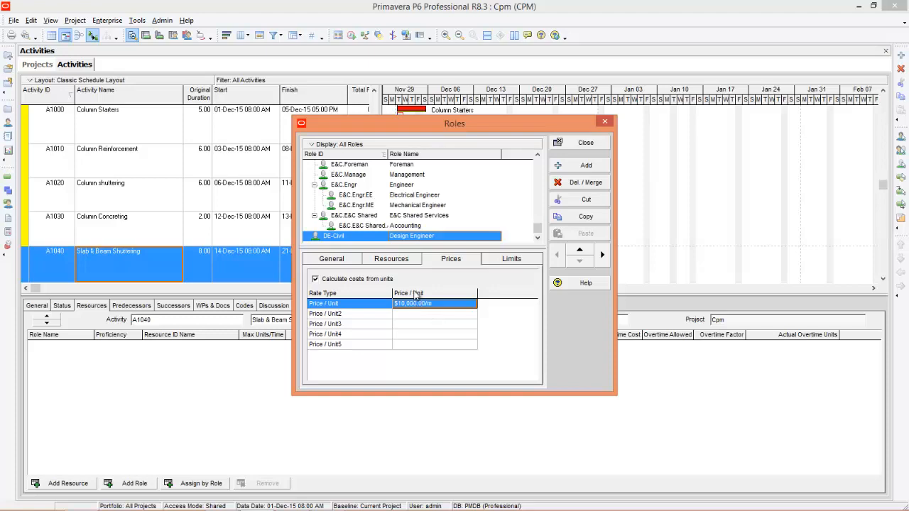
Assign the six Project Team resources R-45 through R-50 to the DE-Civil role.
click(392, 261)
click(337, 376)
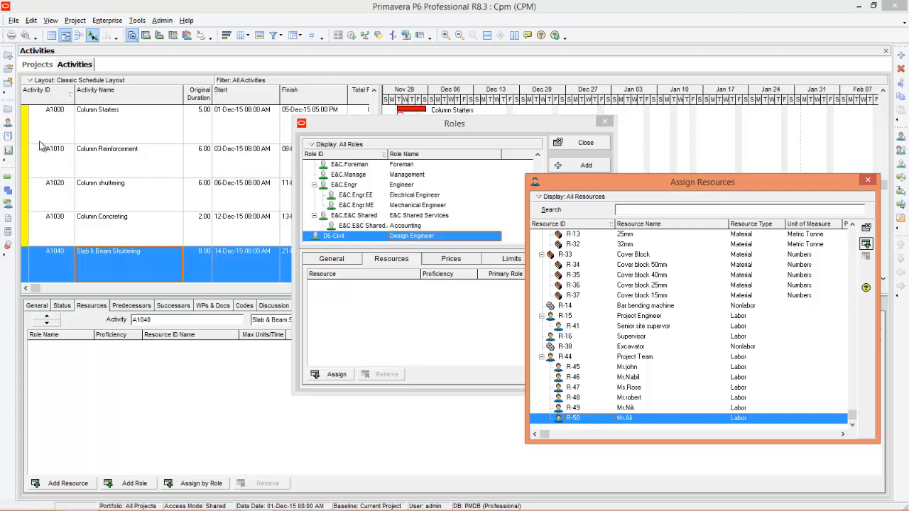
double_click(632, 367)
double_click(632, 377)
double_click(634, 387)
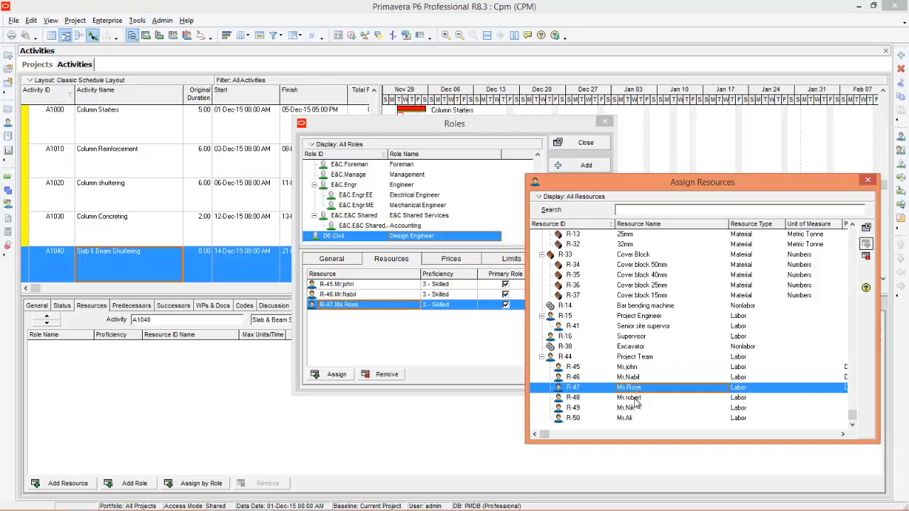
double_click(632, 397)
double_click(632, 407)
double_click(632, 418)
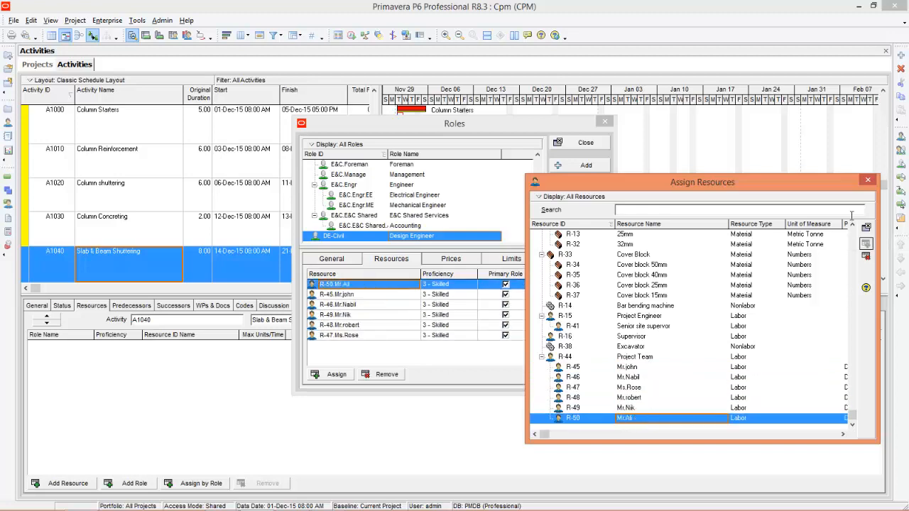
click(867, 182)
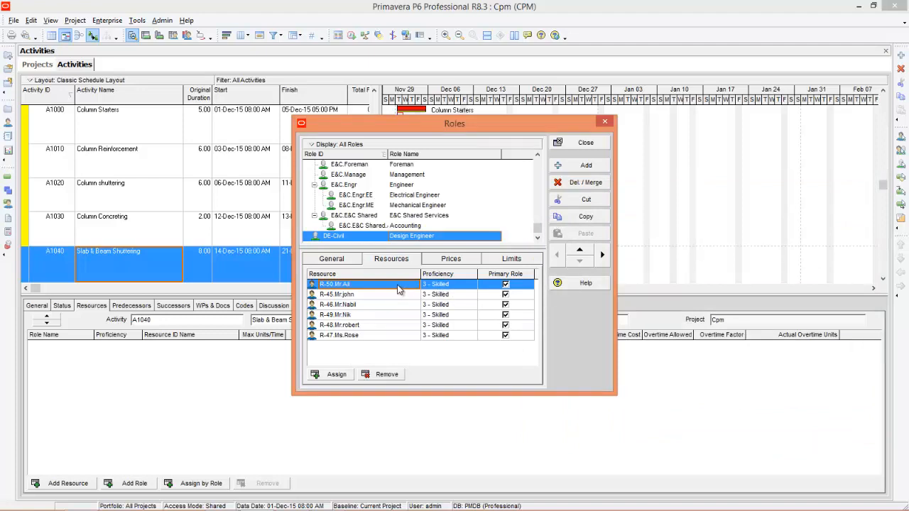
Set the role proficiency of resources R-50 and R-45 to 1 - Master and of R-46 to 2 - Expert.
click(471, 284)
click(445, 296)
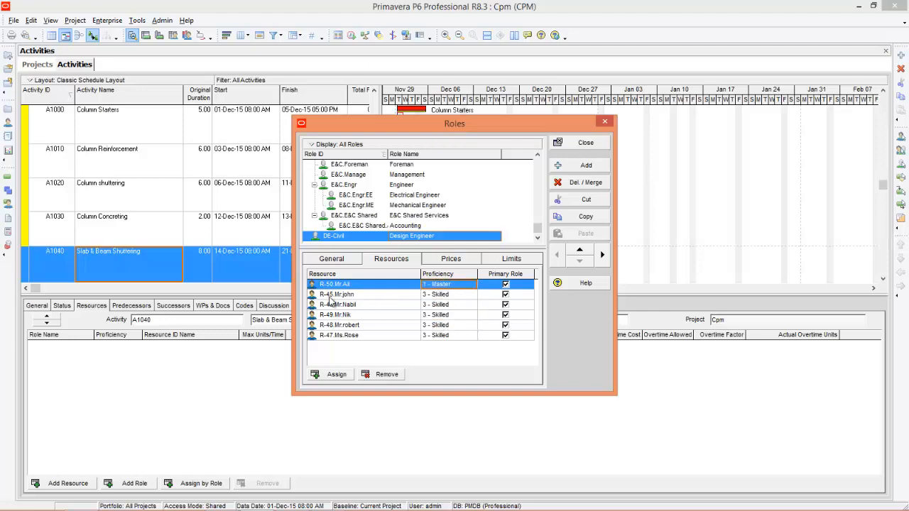
click(447, 295)
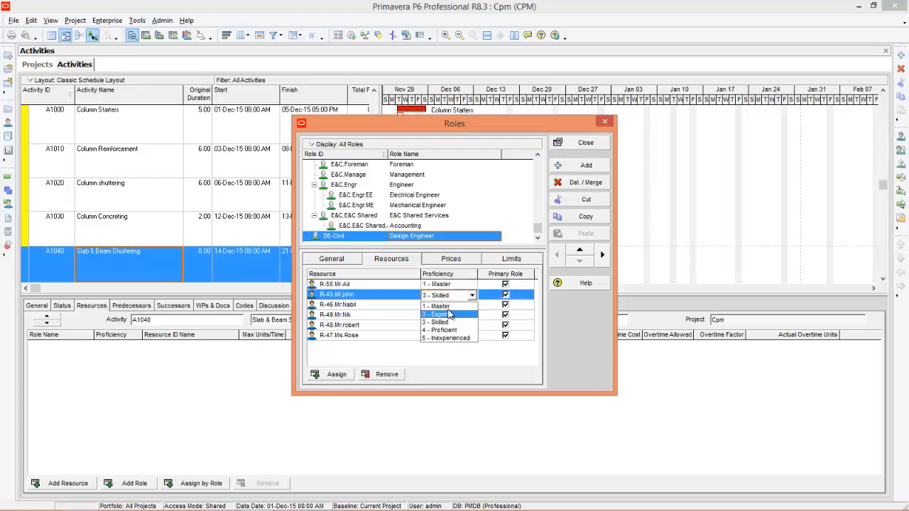
click(448, 308)
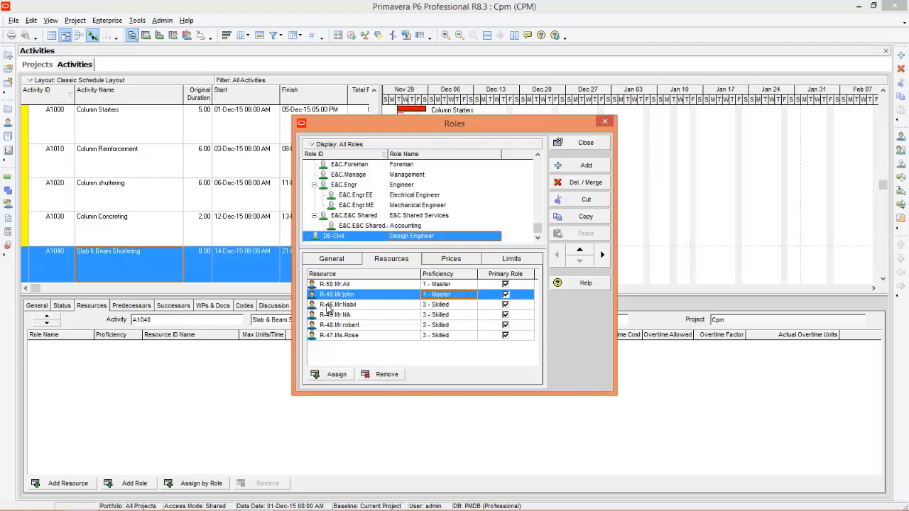
click(458, 306)
click(456, 312)
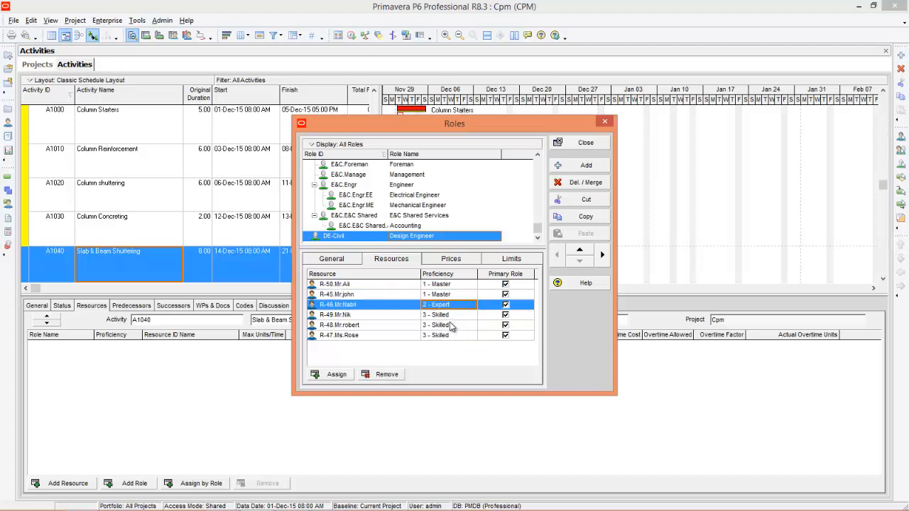
Set the proficiency of R-49 to 3 - Skilled, R-48 to 4 - Proficient and R-47 to 5 - Inexperienced, and close the roles dialog.
click(455, 319)
click(455, 317)
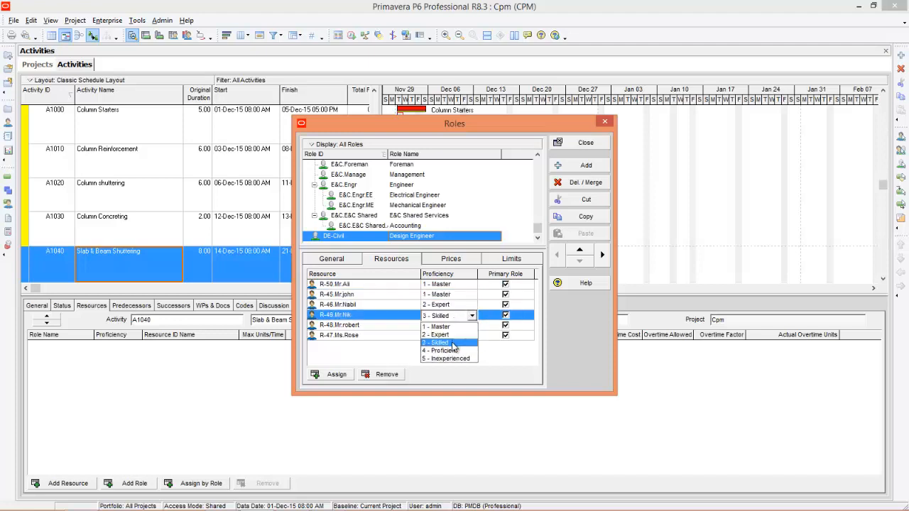
click(454, 348)
click(451, 326)
click(452, 325)
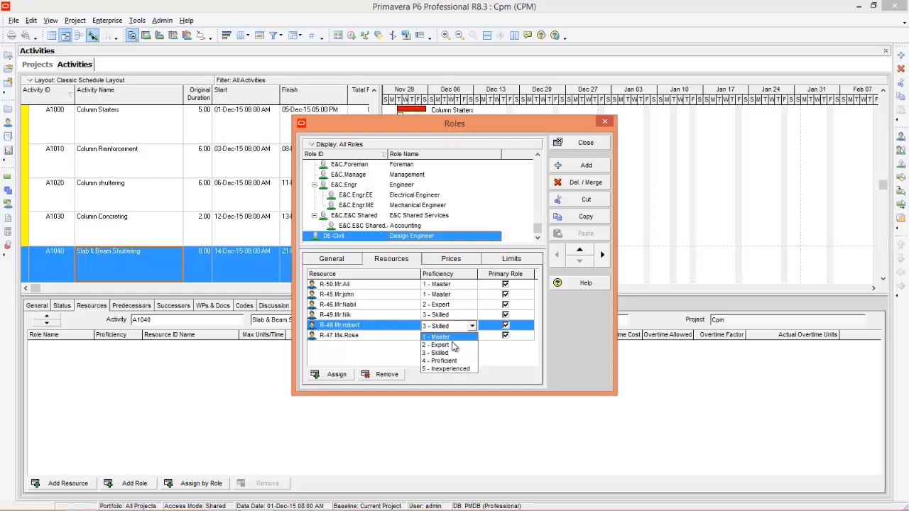
click(453, 353)
click(450, 336)
click(451, 336)
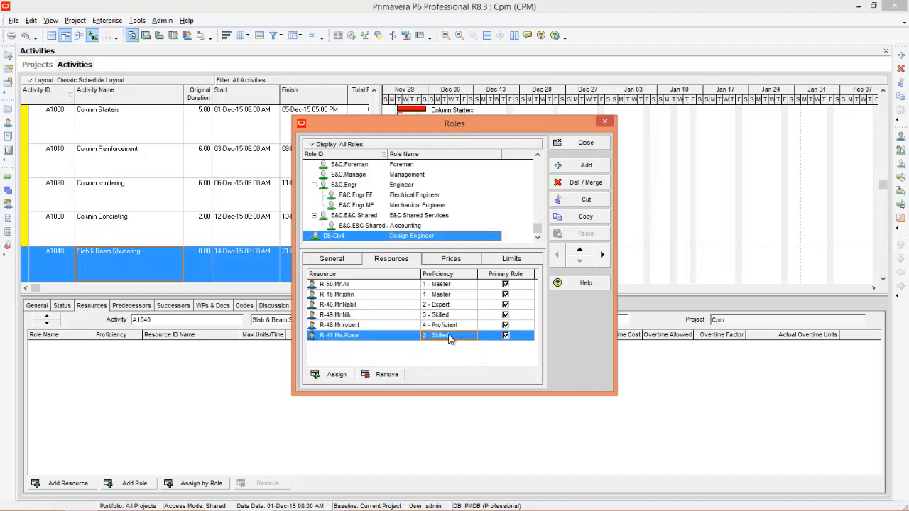
click(452, 380)
click(581, 143)
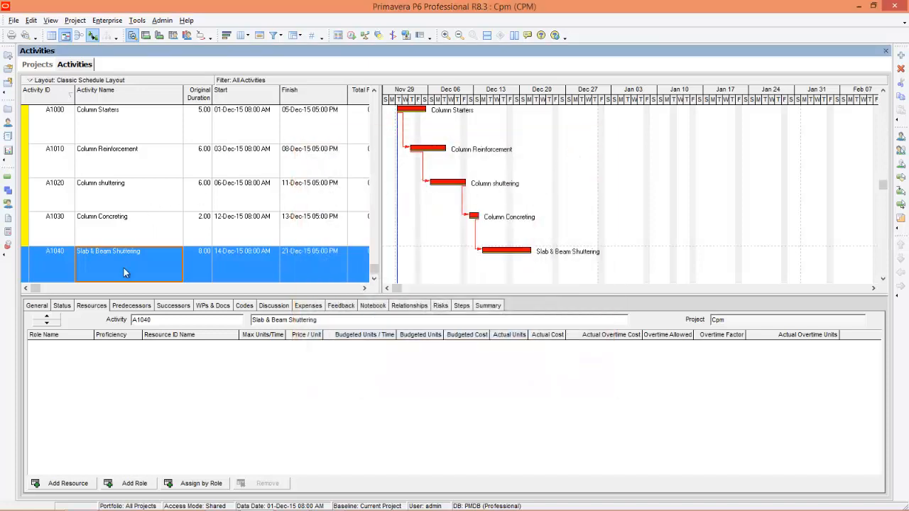
Assign the DE-Civil role to activity A1040 Slab & Beam Shuttering and set its proficiency to 1 - Master.
click(91, 311)
click(130, 485)
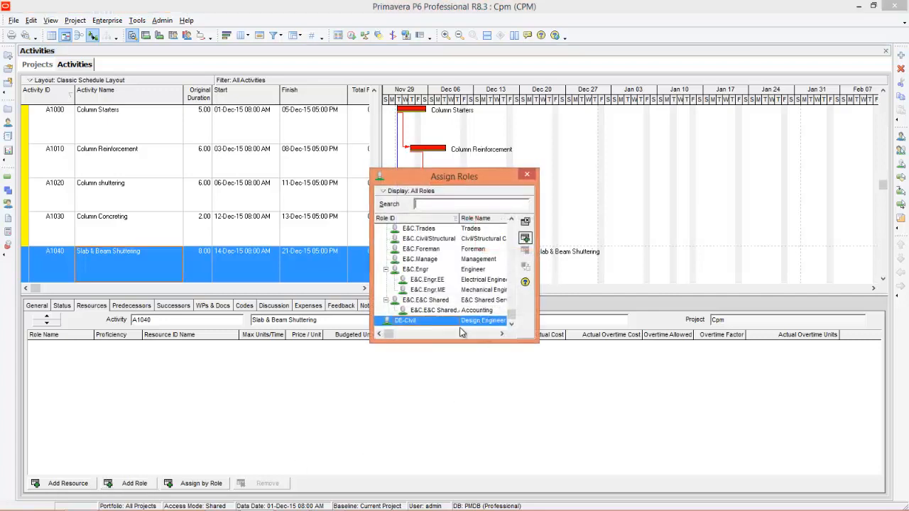
click(526, 240)
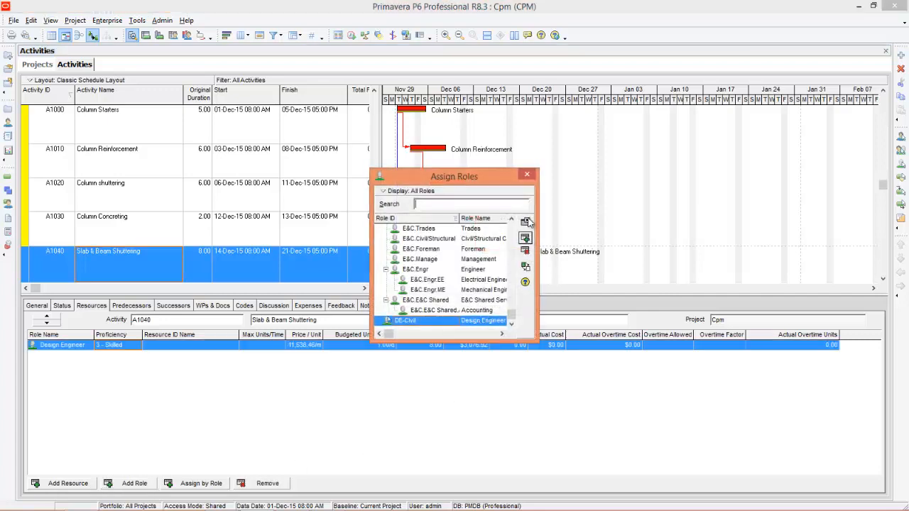
click(528, 175)
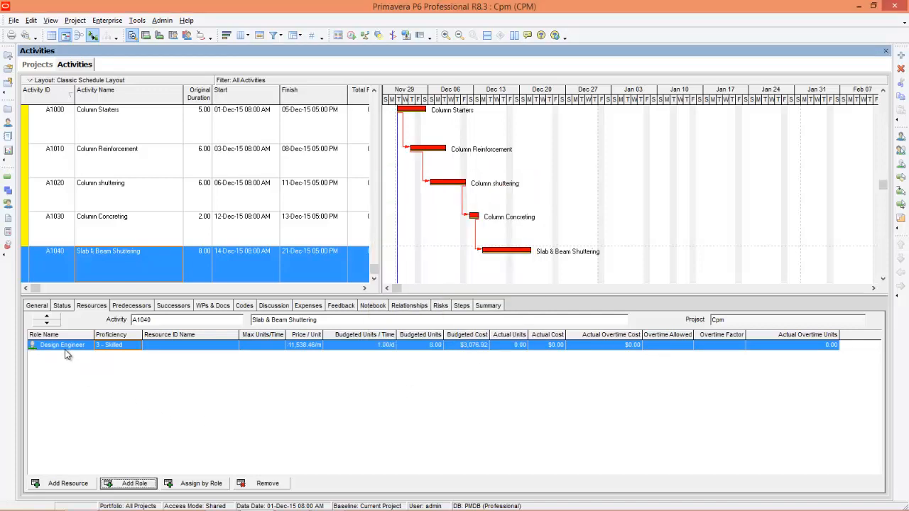
click(98, 346)
click(133, 346)
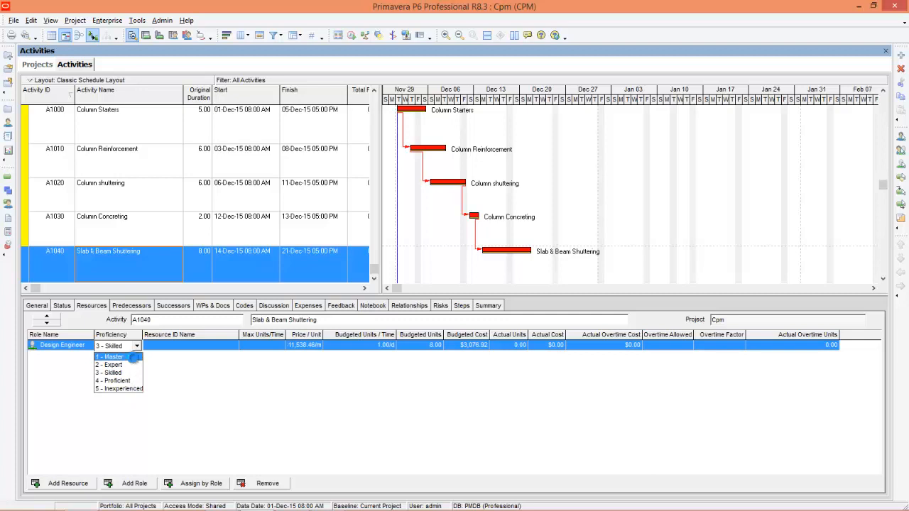
click(132, 357)
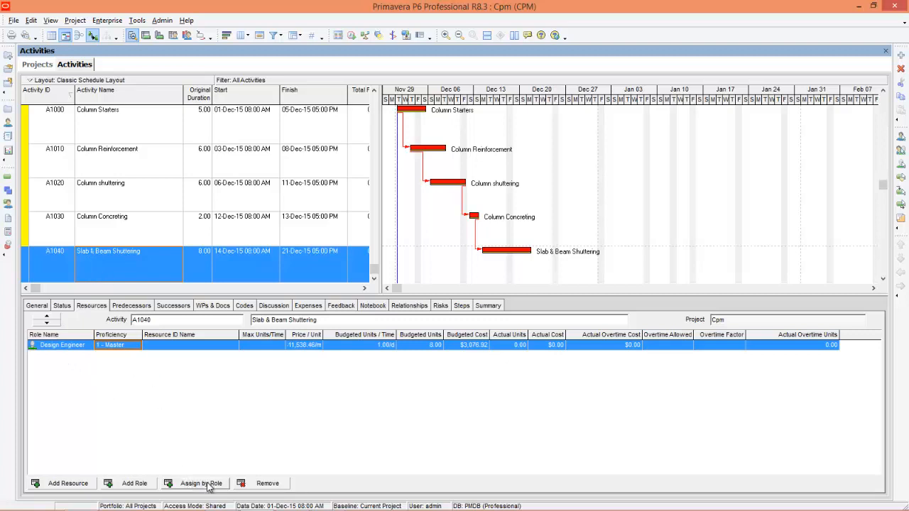
Remove the Design Engineer role assignment from activity A1040 and try to assign a resource by role without it.
click(266, 484)
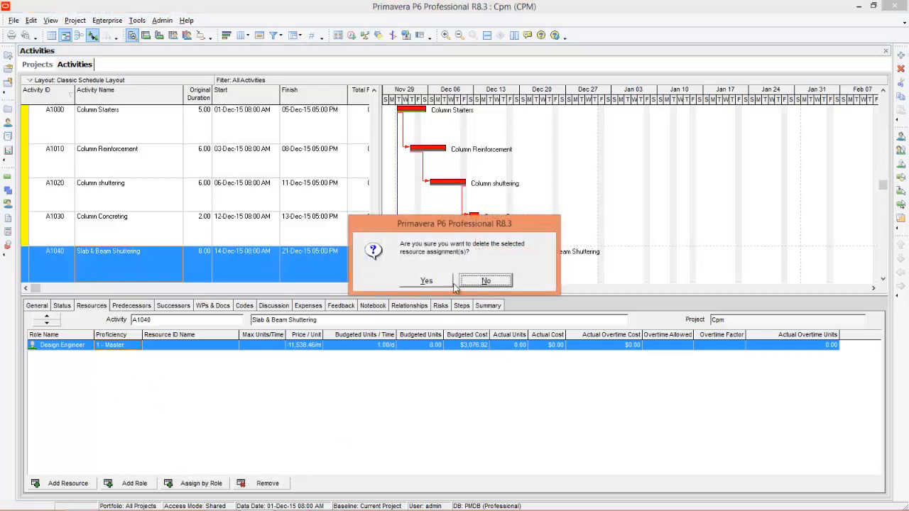
click(428, 281)
click(529, 243)
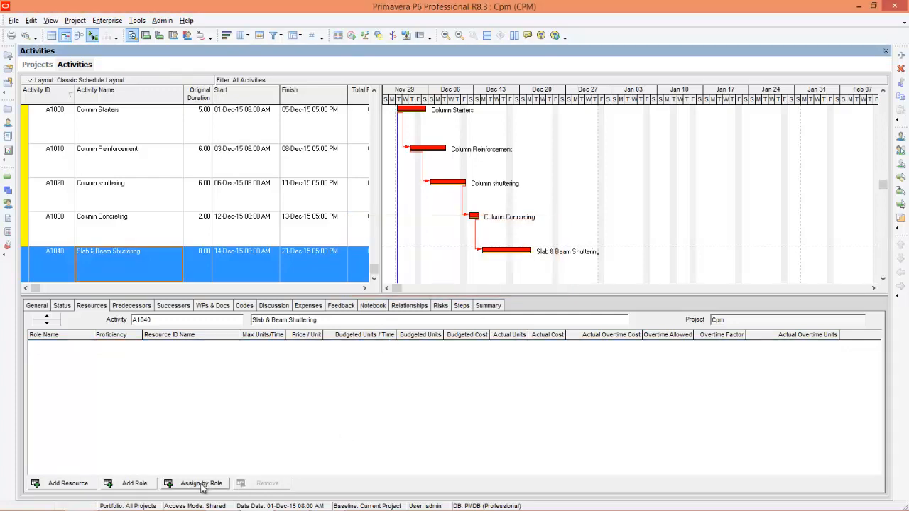
click(201, 484)
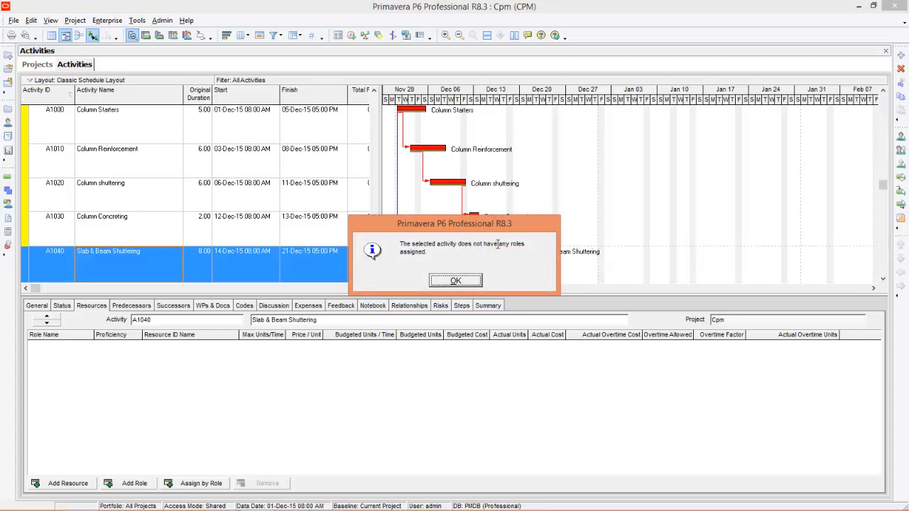
click(454, 280)
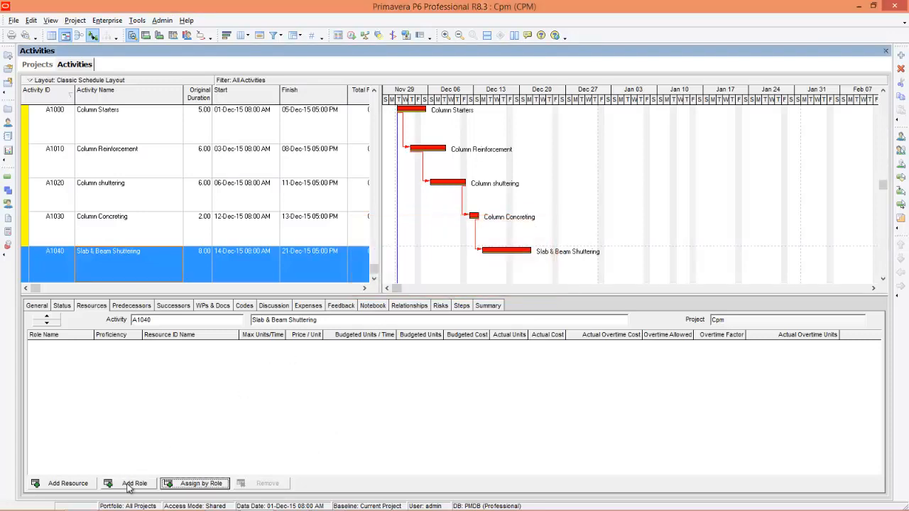
Add the DE-Civil Design Engineer role to activity A1040 again.
click(179, 486)
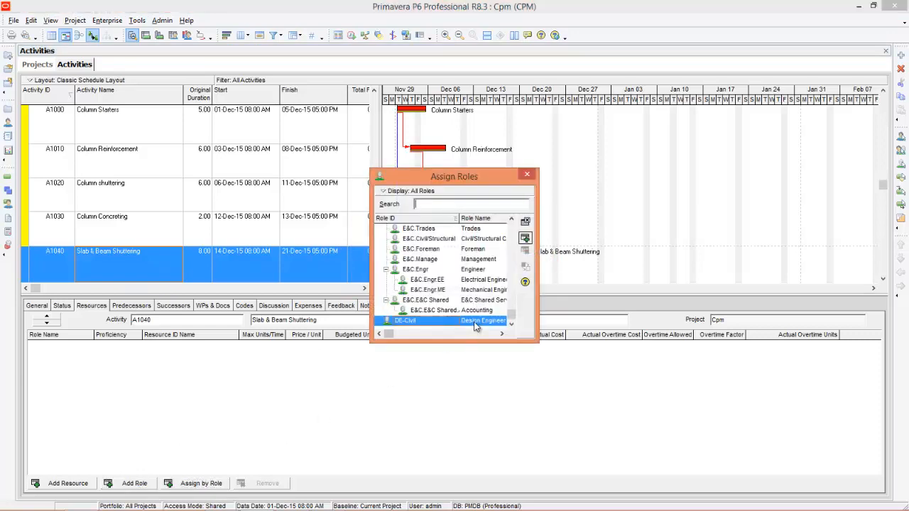
double_click(475, 321)
click(527, 175)
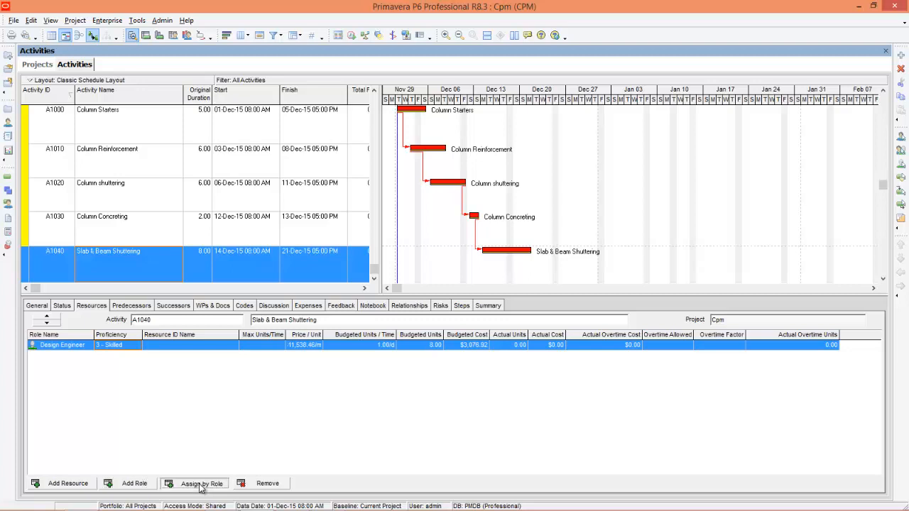
Assign resource R-47 by role to activity A1040, using the new assignment's Price/Unit and the new resource's Units Per Time and Overtime Factor.
click(201, 483)
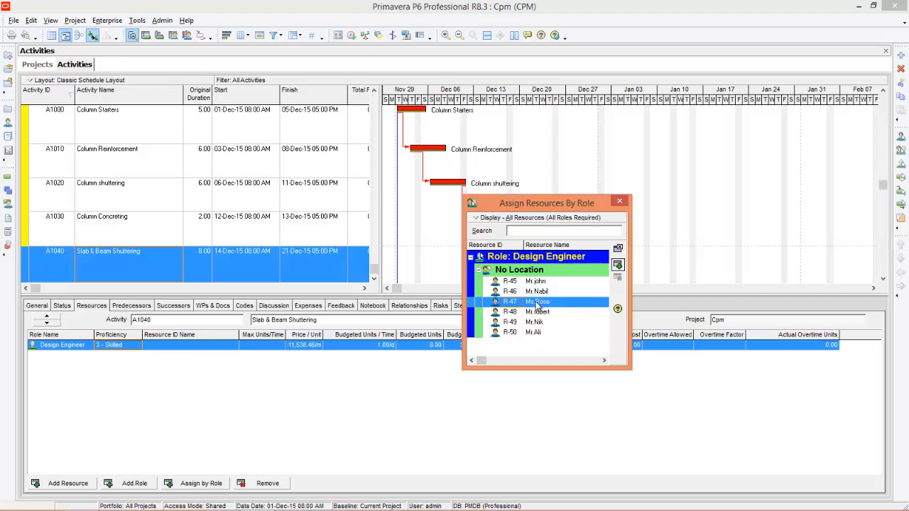
click(618, 264)
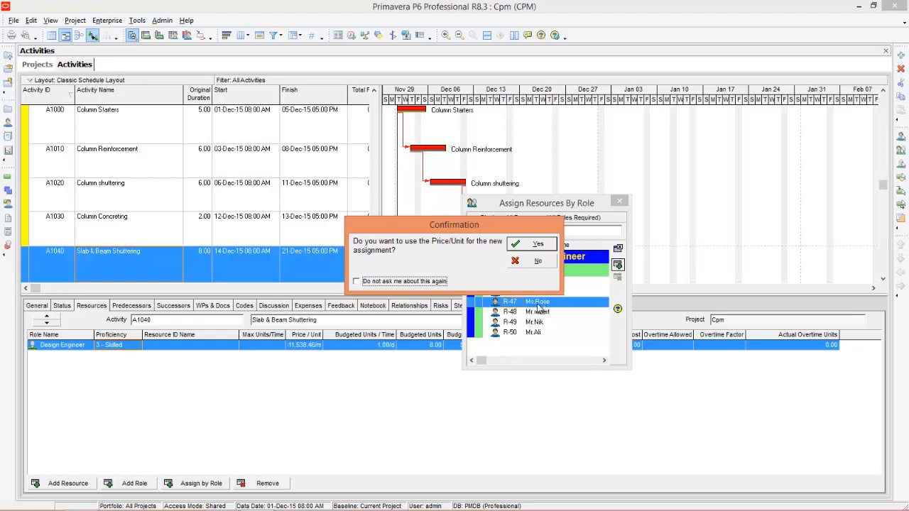
click(537, 244)
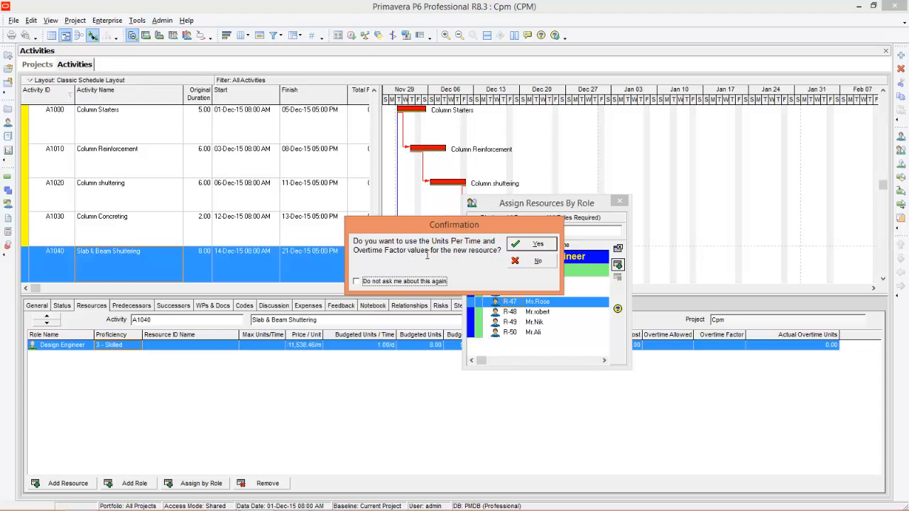
click(533, 245)
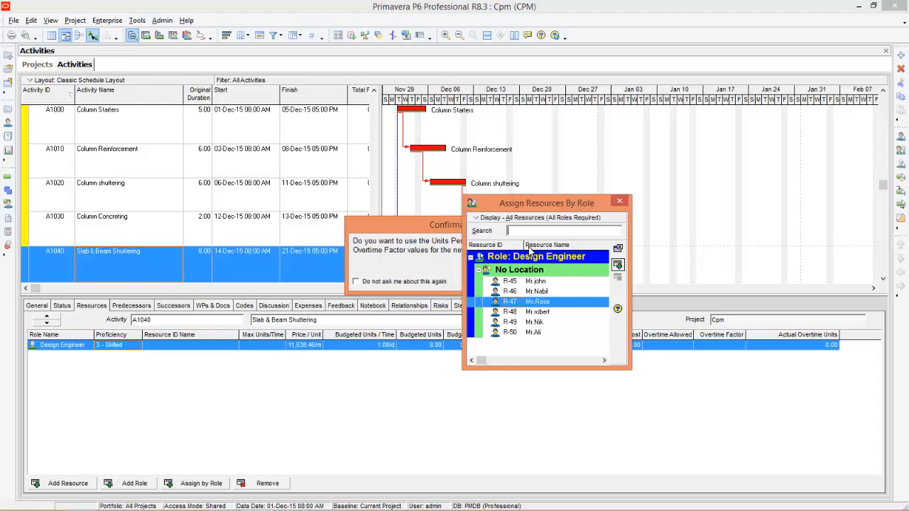
click(619, 202)
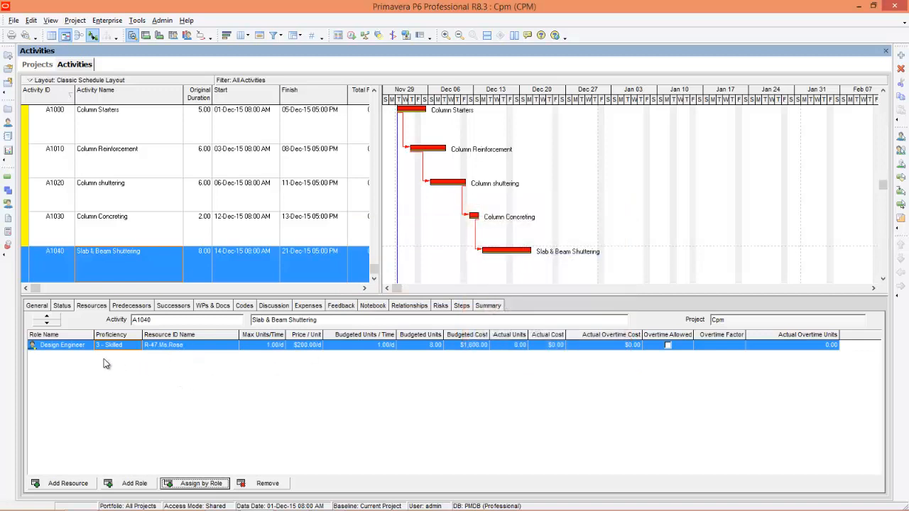